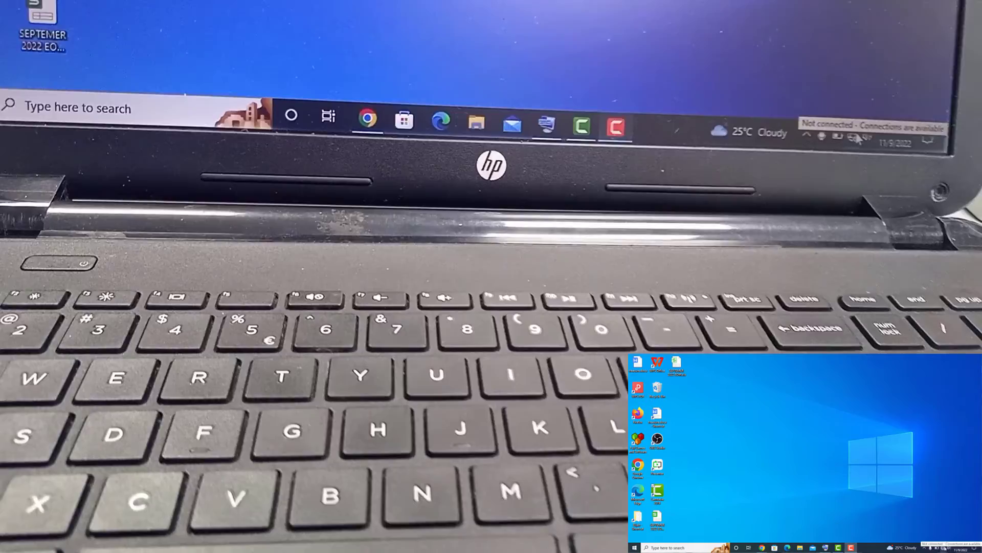
Join the MTN_4G_2BE776 Wi-Fi network from the tray by entering its security key.
left_click(933, 547)
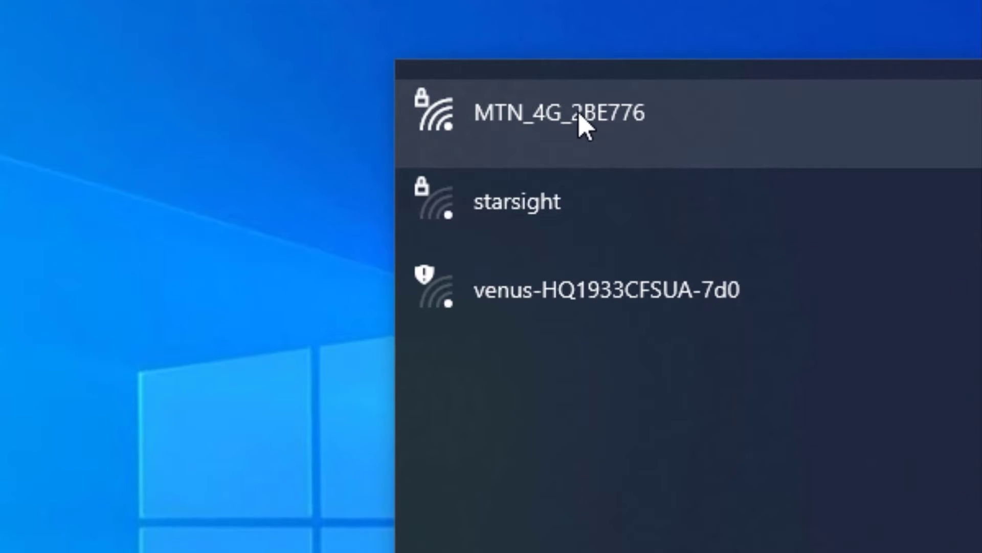
left_click(561, 121)
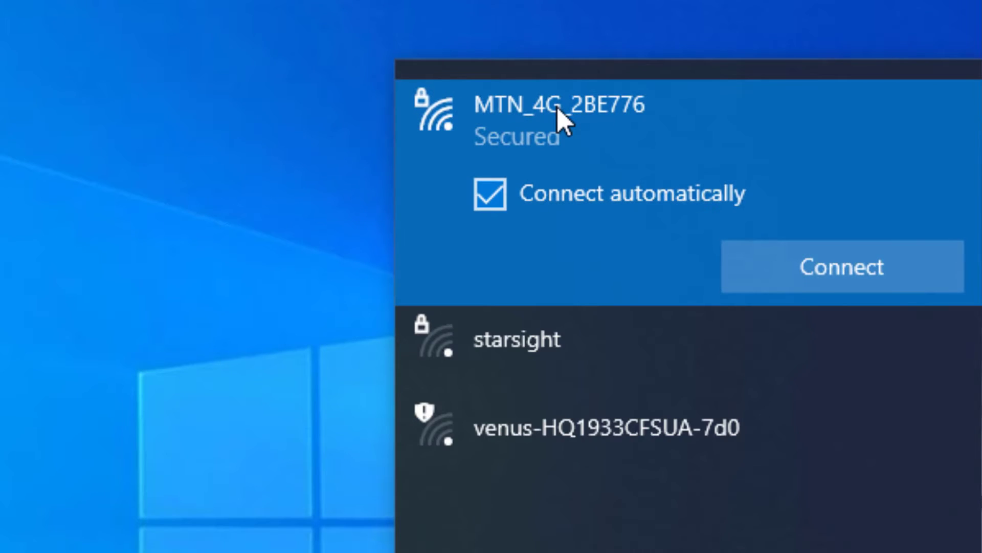
left_click(860, 260)
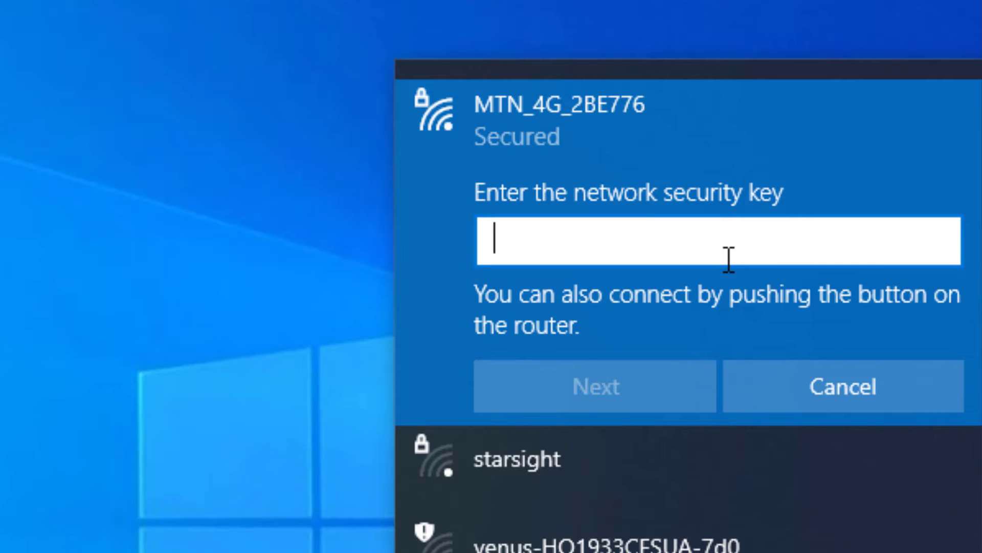
type("********")
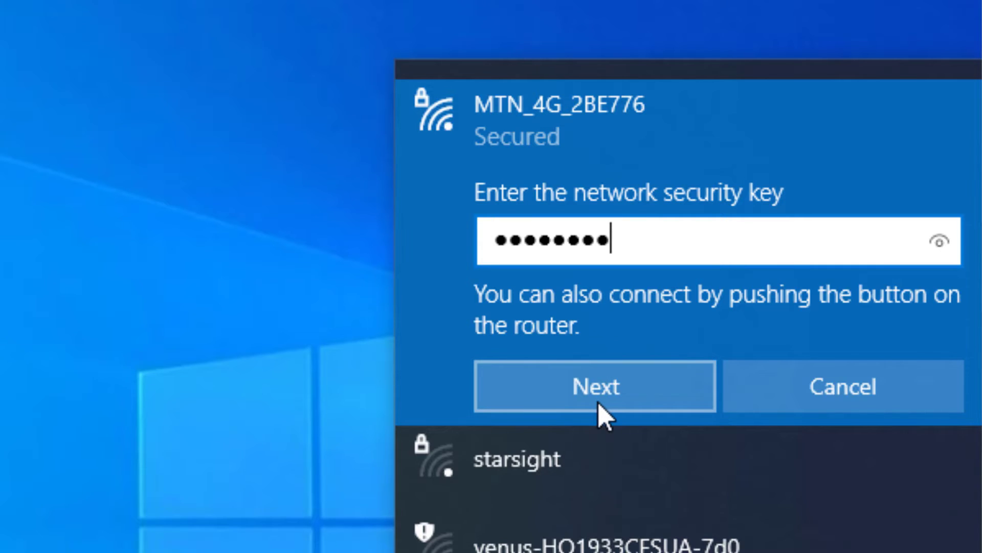
left_click(597, 404)
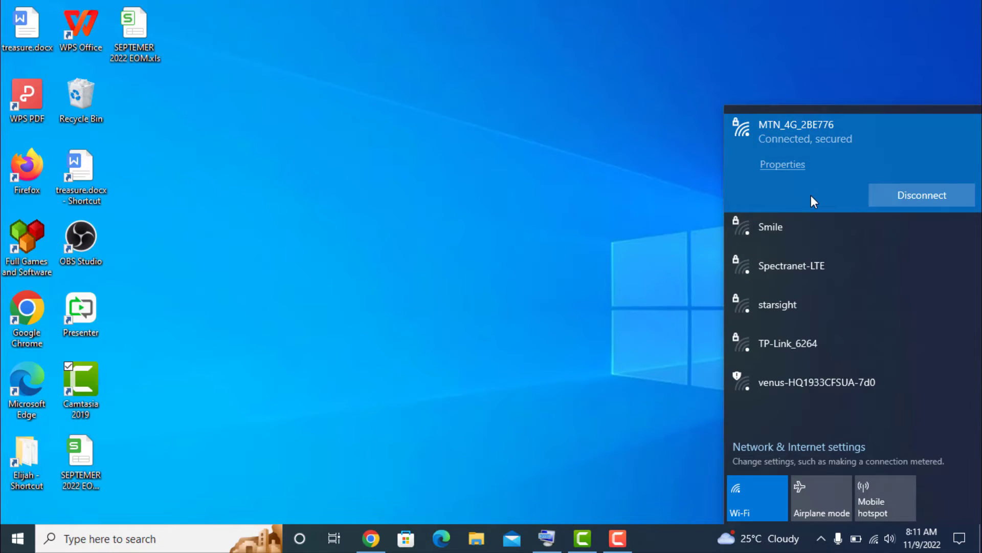
Open Chrome, start YouTube from a new tab, and close the Restore pages prompt.
left_click(377, 541)
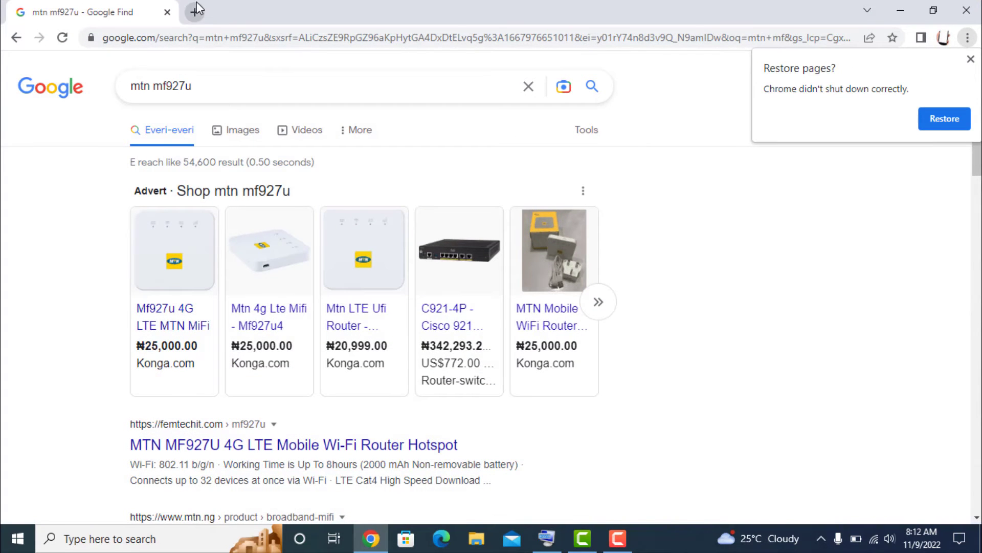
left_click(196, 12)
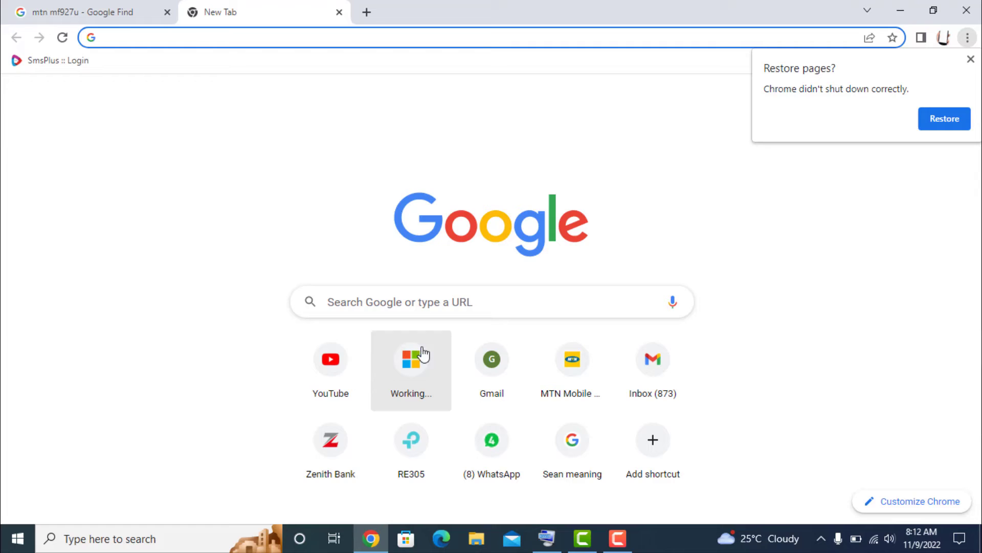
left_click(343, 382)
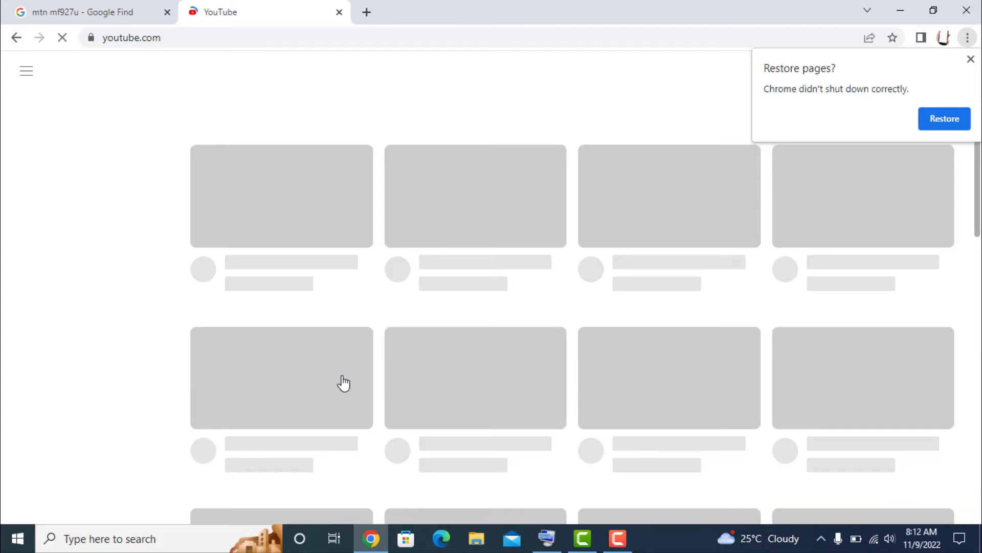
left_click(970, 60)
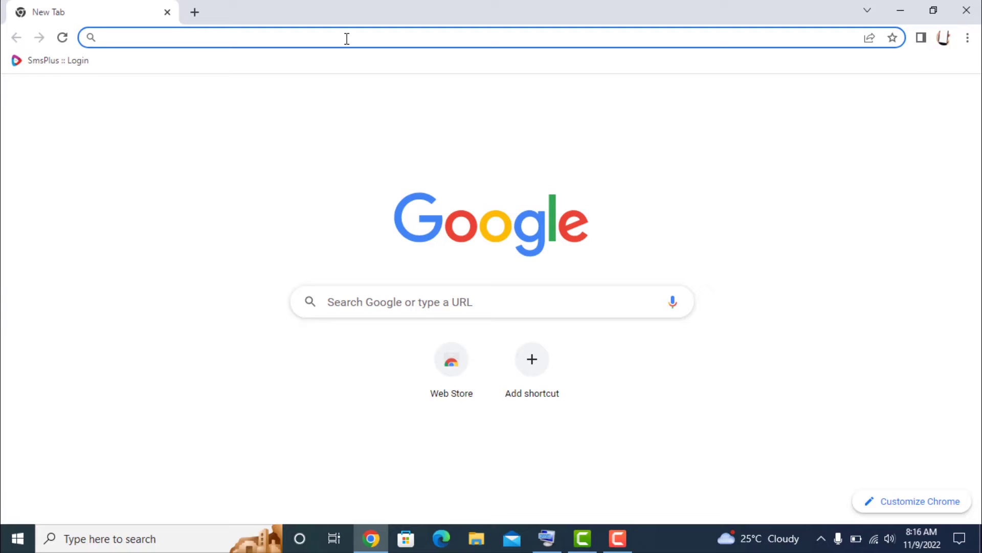
type("19")
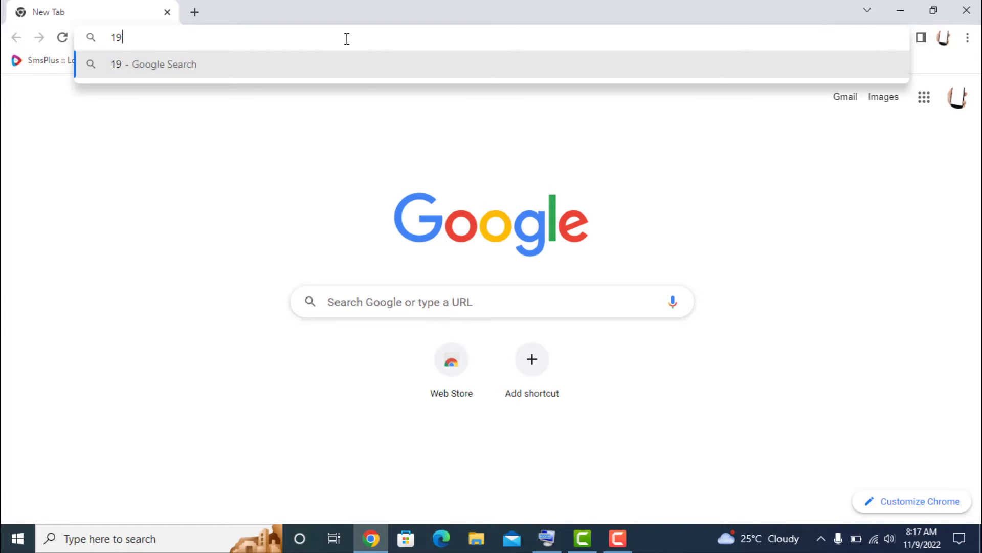
type("2.1")
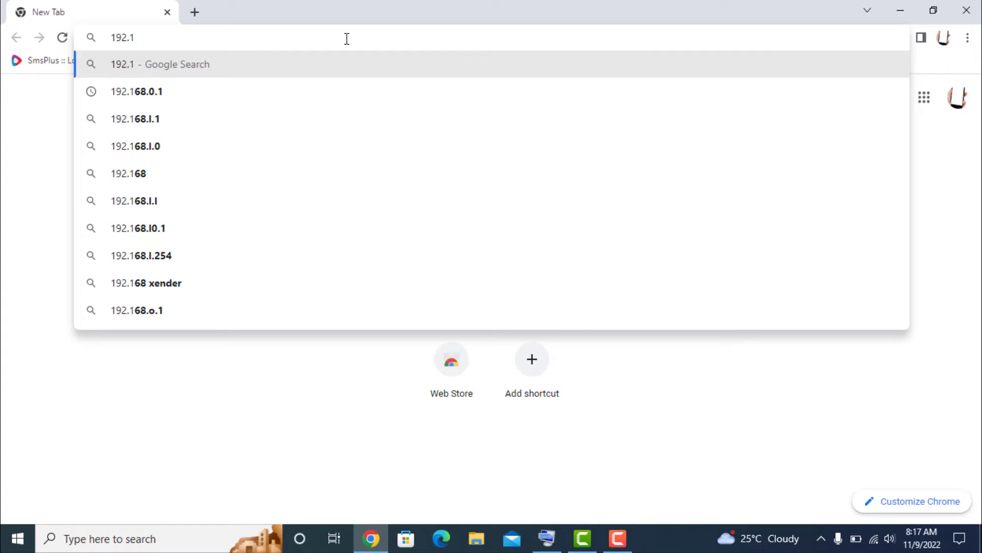
type("68.0.1/index.html#index_status")
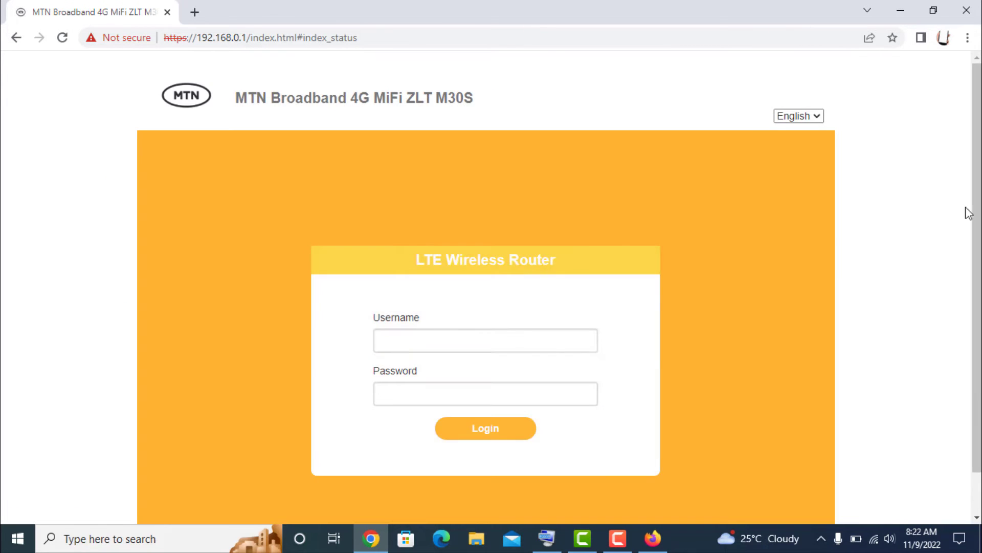
scroll(968, 218, "down", 1)
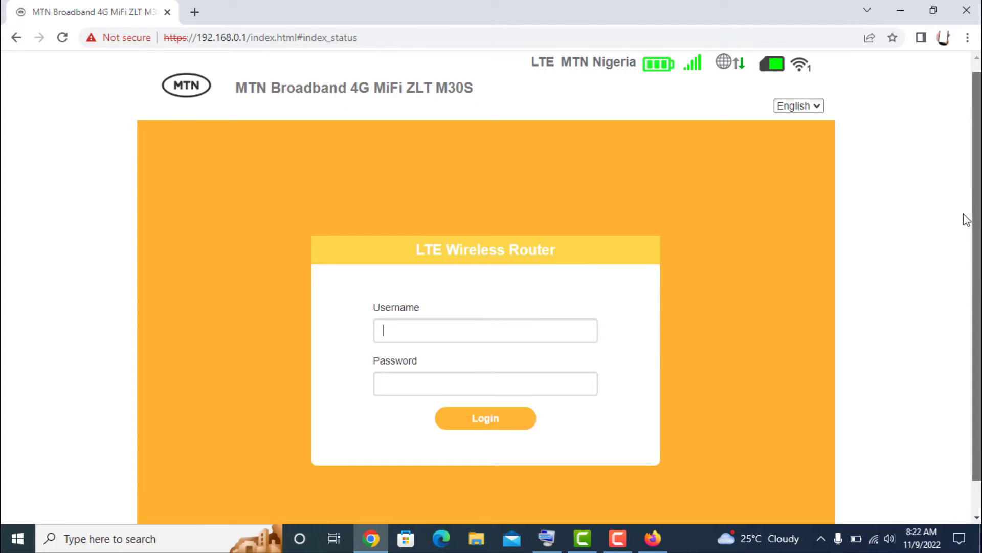
scroll(960, 245, "up", 1)
scroll(967, 208, "down", 1)
scroll(966, 220, "up", 1)
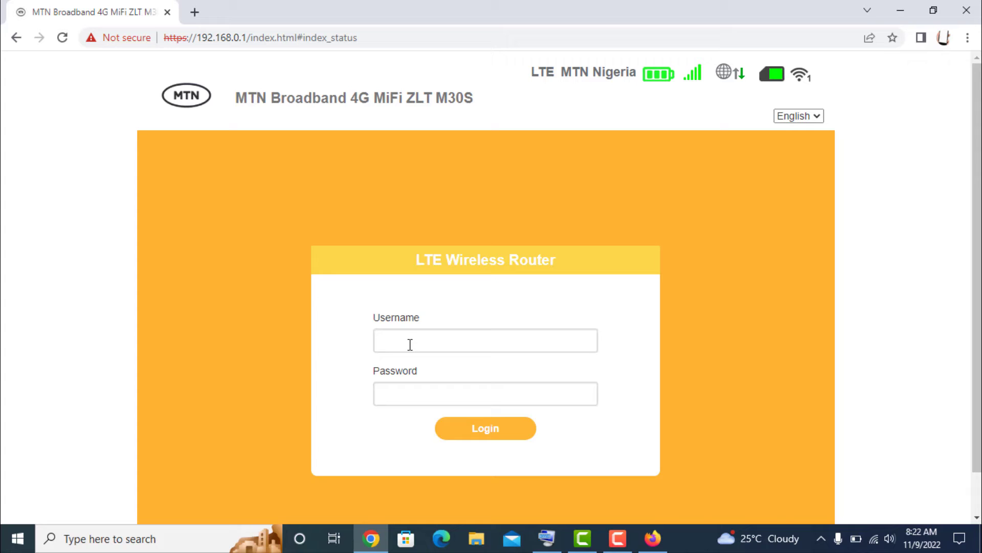
type("admin")
Log in as admin using the on-screen keyboard, then hide the keyboard.
key("ctrl+super+o")
left_click_drag(581, 359, 579, 55)
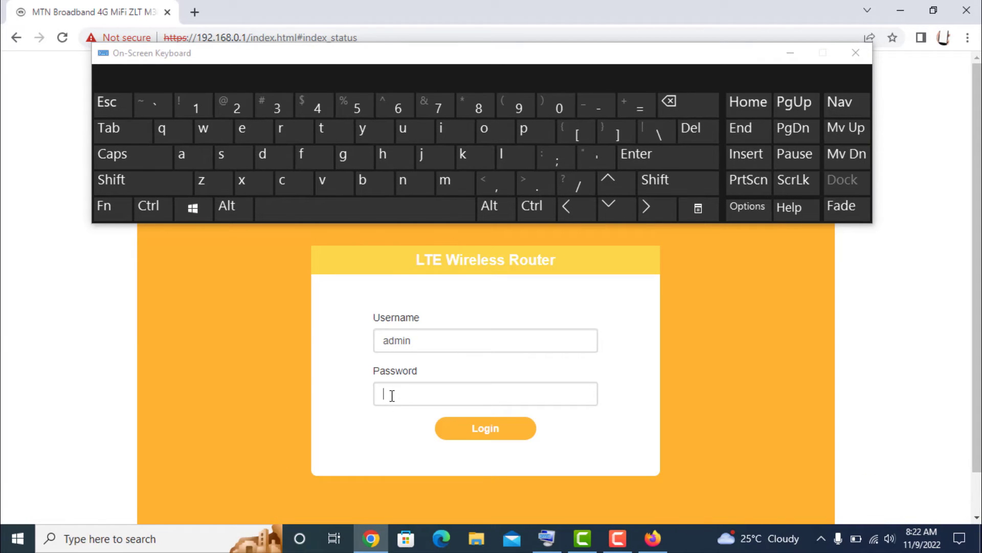
left_click(470, 428)
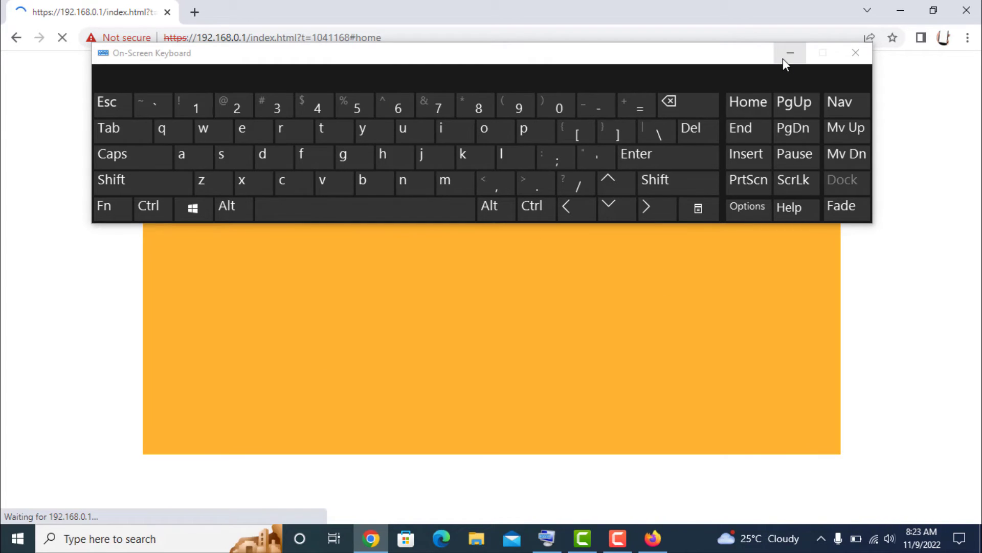
left_click(784, 61)
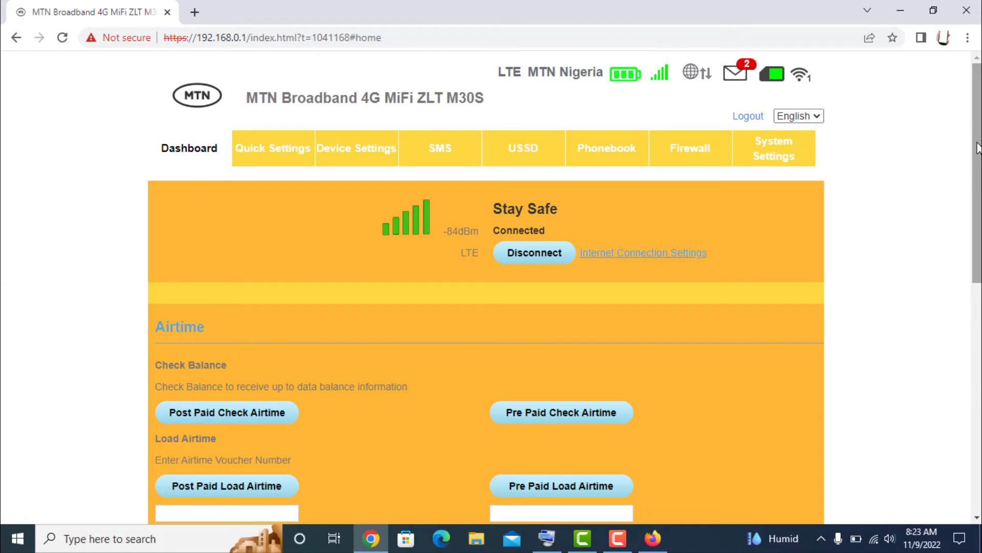
mouse_move(978, 148)
left_mouse_down()
mouse_move(977, 213)
mouse_move(974, 157)
left_mouse_up()
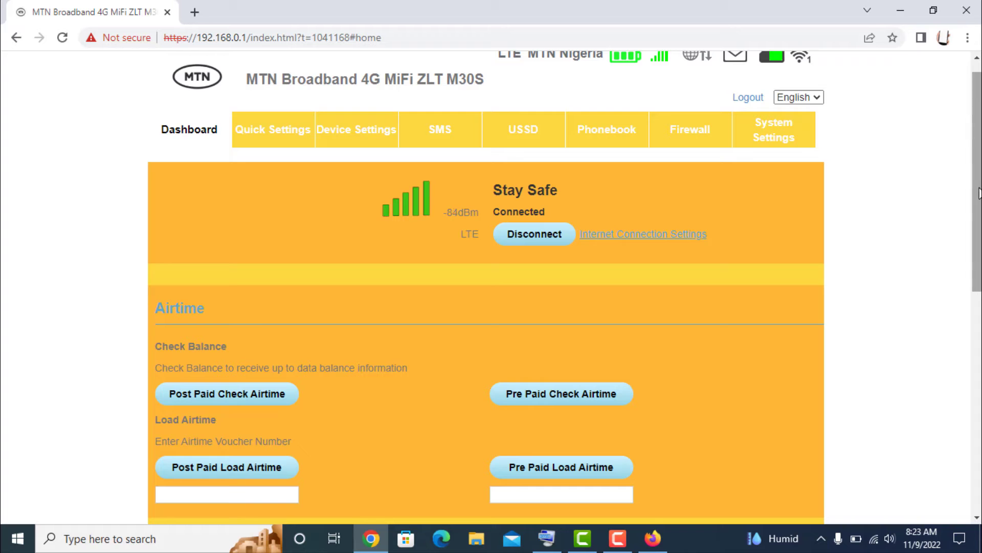
scroll(979, 192, "up", 1)
left_click_drag(980, 194, 979, 132)
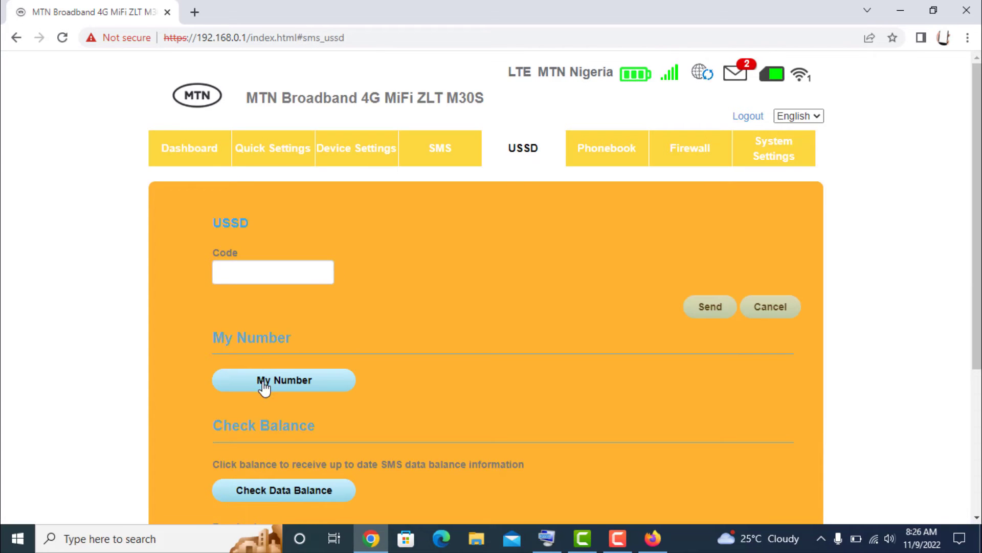
Use the My Number USSD button to get the SIM's phone number.
left_click(267, 388)
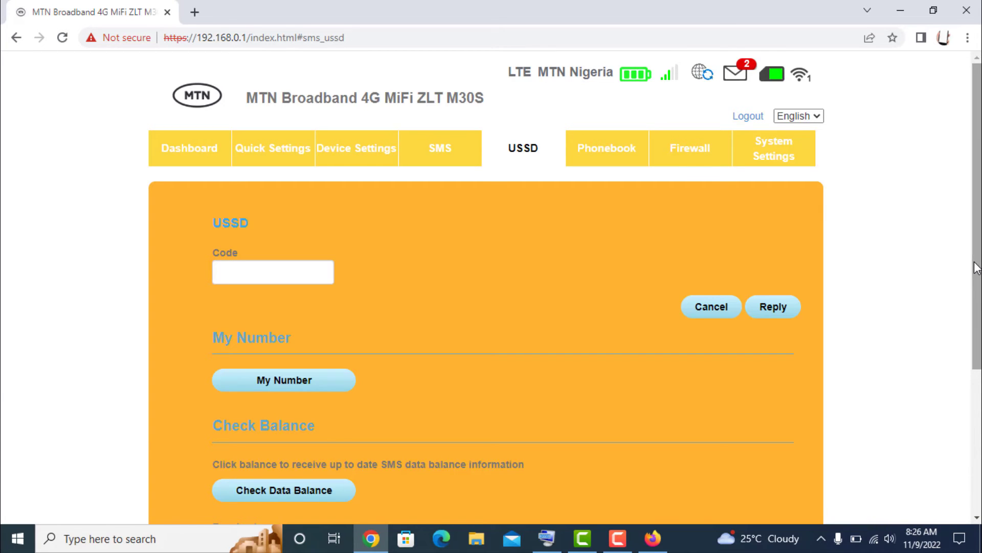
left_click_drag(976, 267, 969, 369)
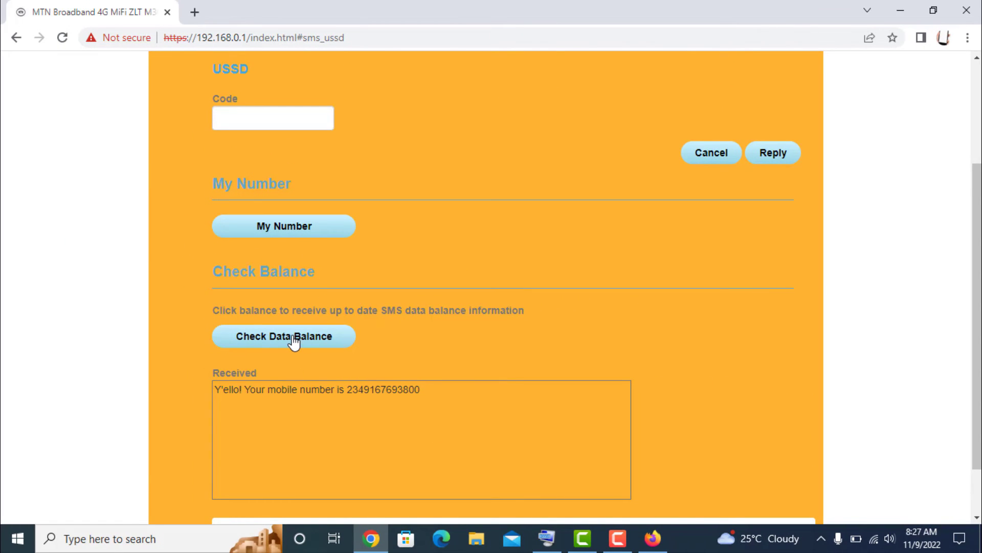
Use the Check Data Balance USSD button to request the remaining data.
left_click(294, 342)
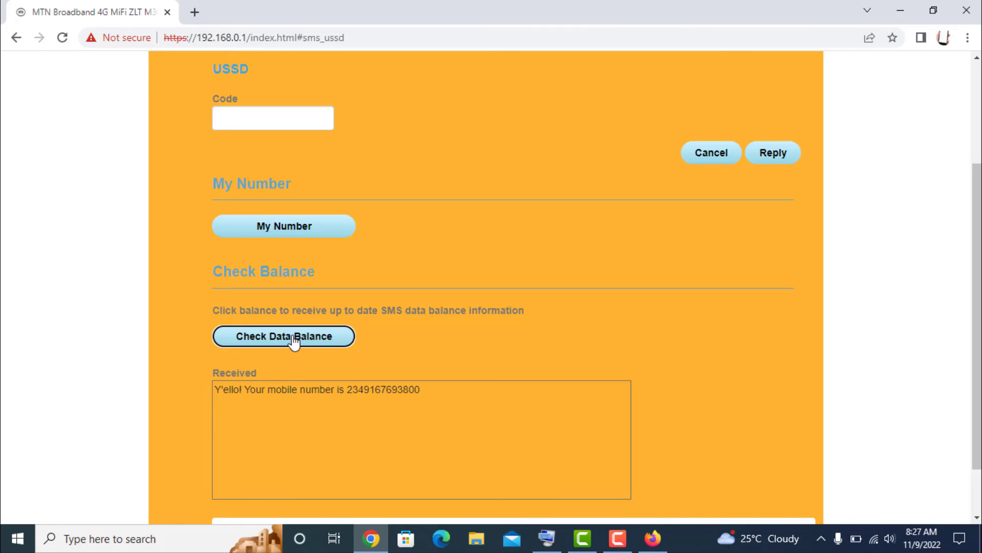